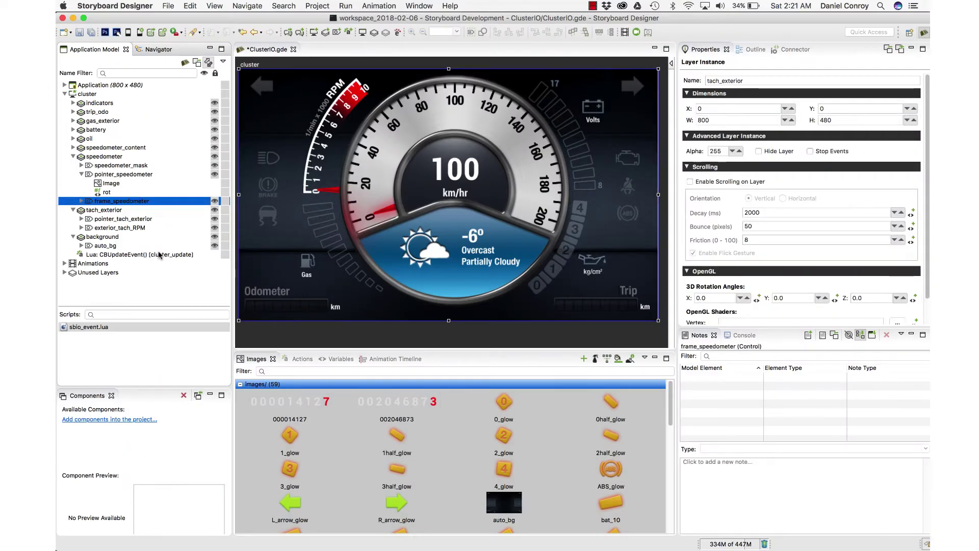
left_click(163, 5)
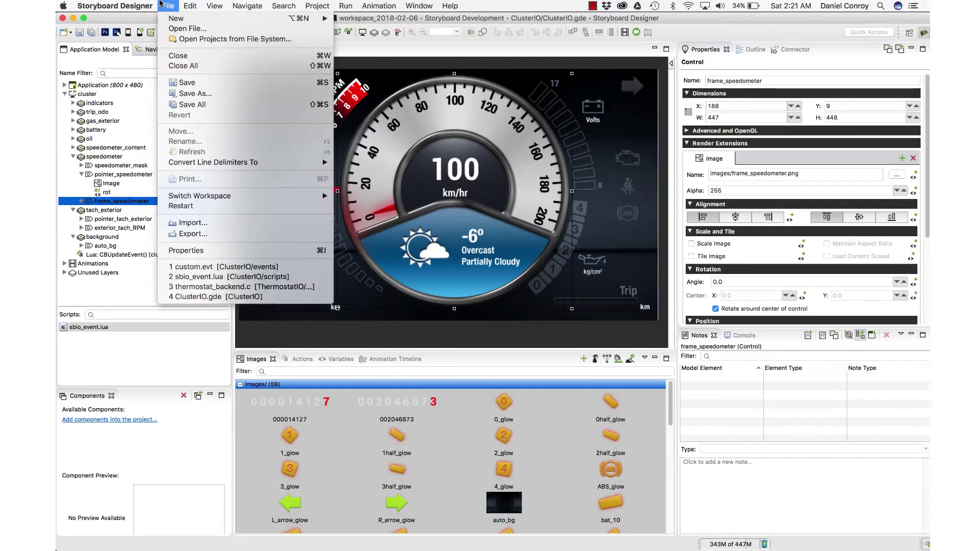
left_click(182, 223)
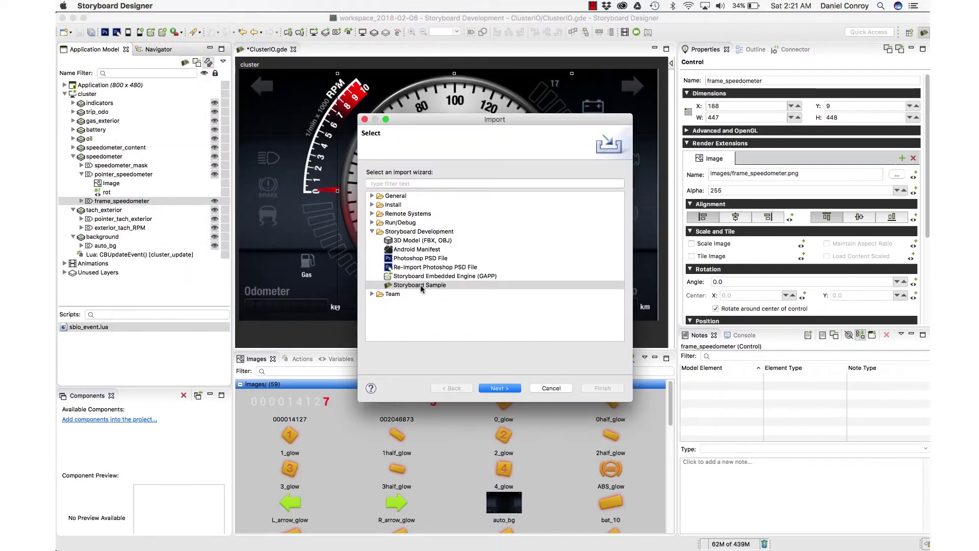
left_click(420, 284)
left_click(566, 388)
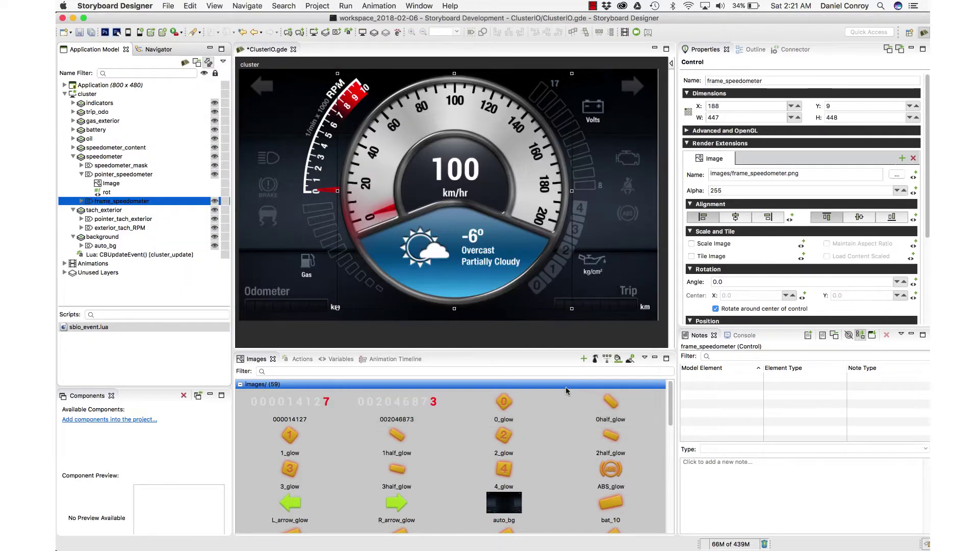
key("Up")
key("Up")
key("Up")
key("Up")
key("Up")
key("Up")
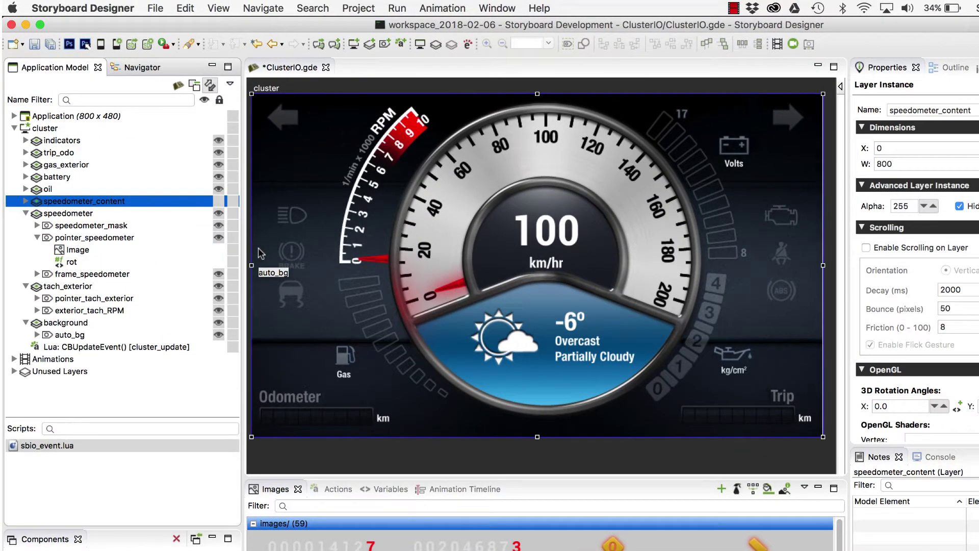
key("Up")
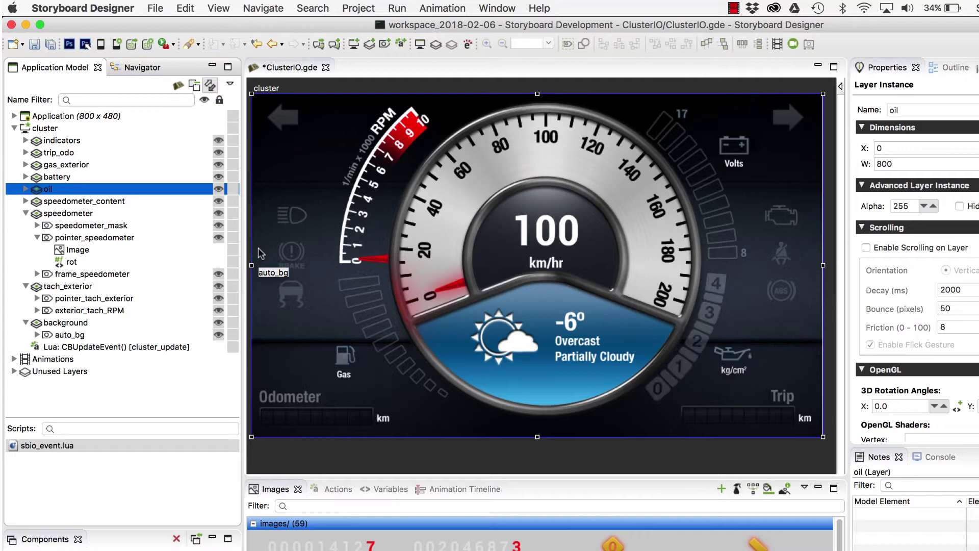
key("Up")
key("Up")
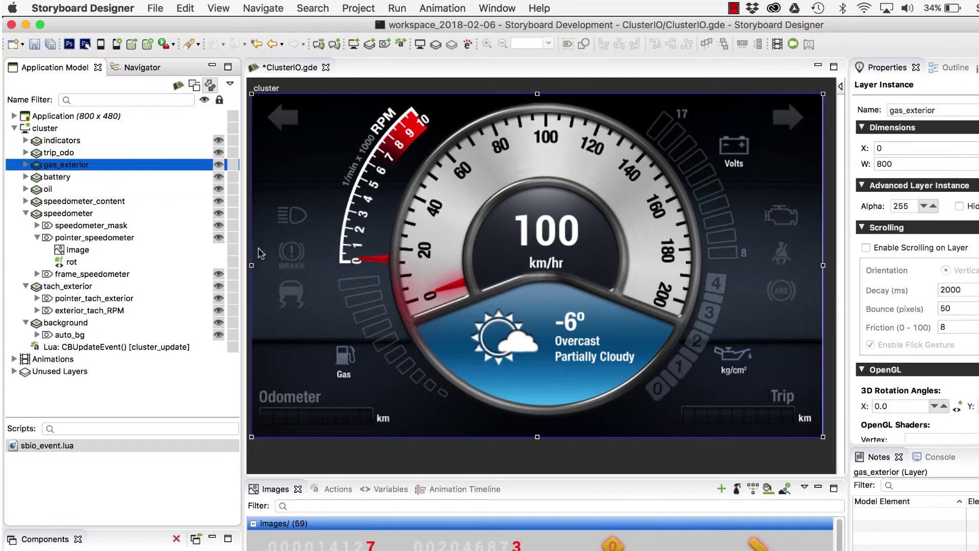
key("Right")
key("Down")
key("shift+Down")
key("shift+Down")
key("shift+Down")
key("shift+Down")
key("shift+Down")
key("shift+Down")
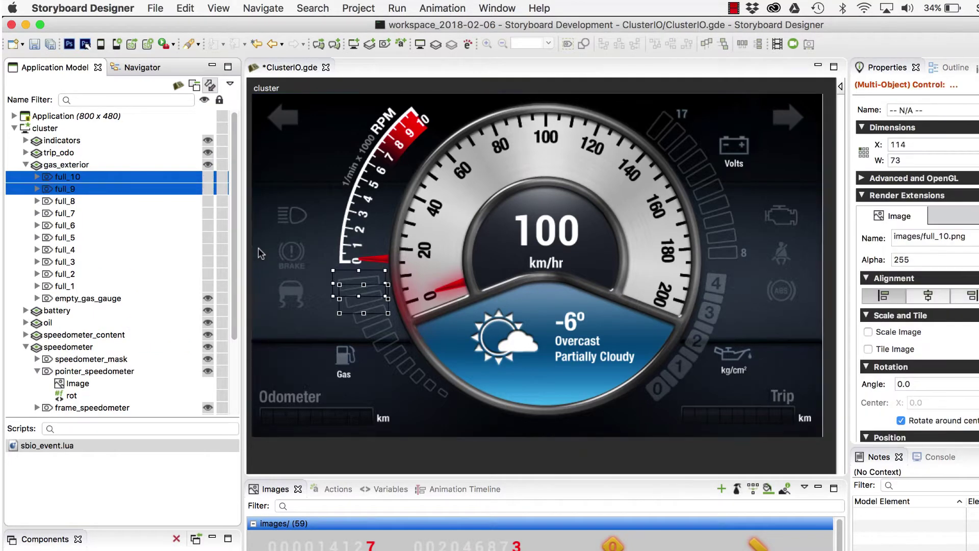
key("ctrl+shift+v")
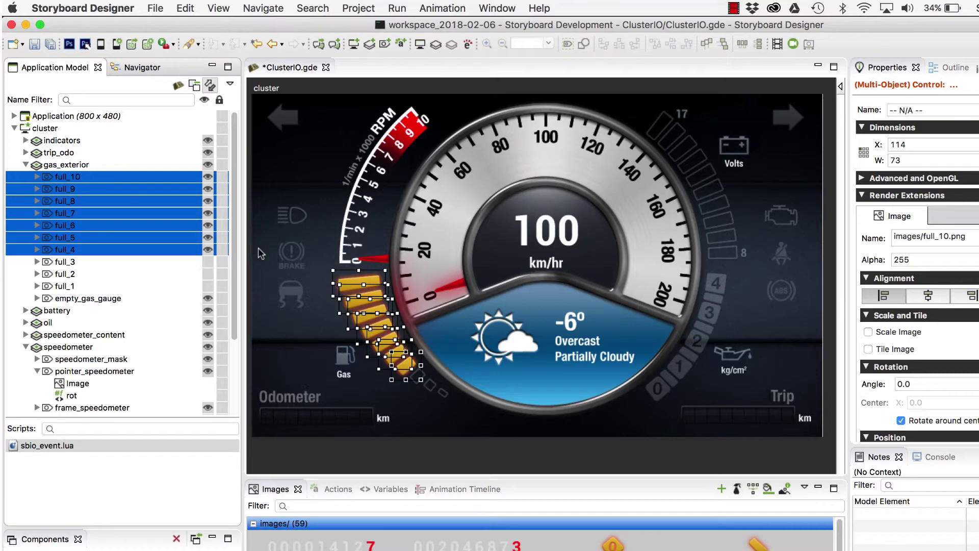
key("ctrl+shift+v")
key("Up")
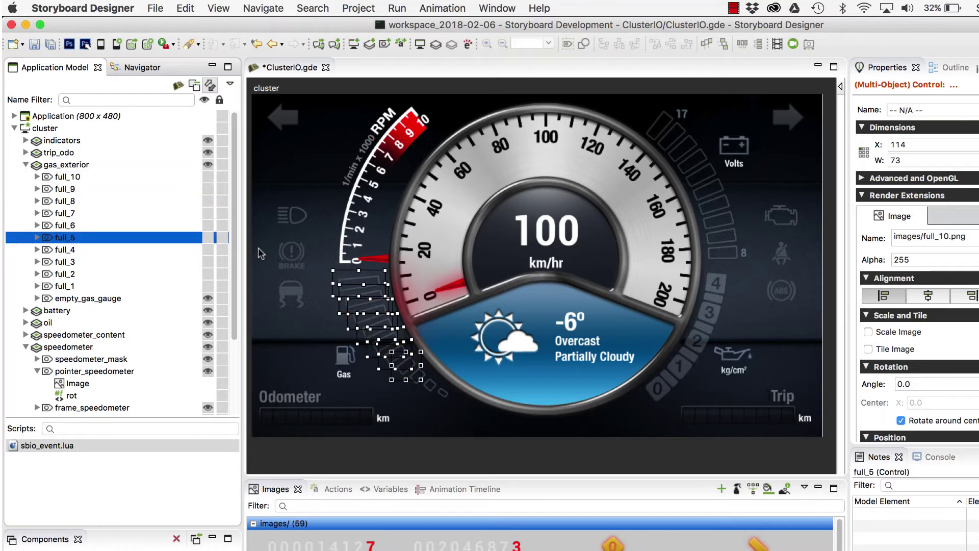
key("Left")
key("Left")
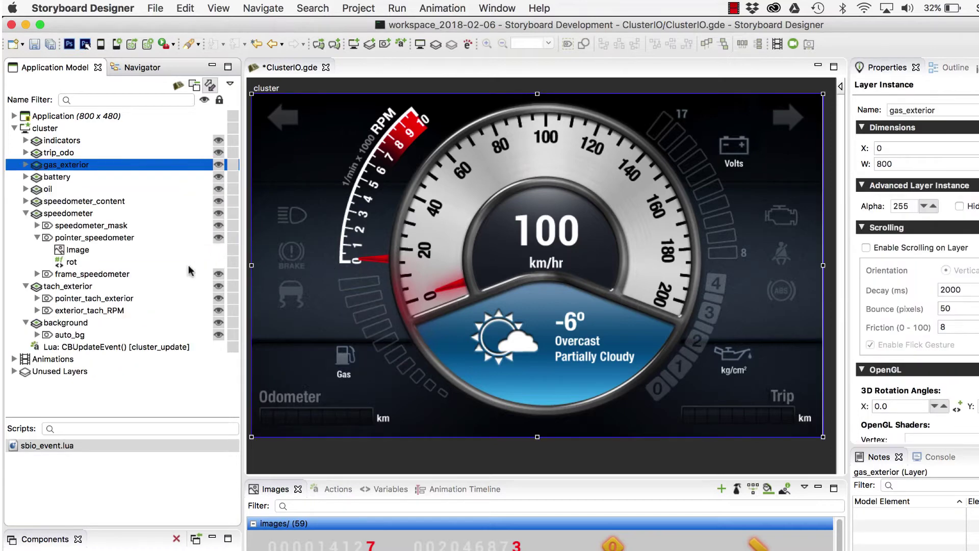
left_click(79, 239)
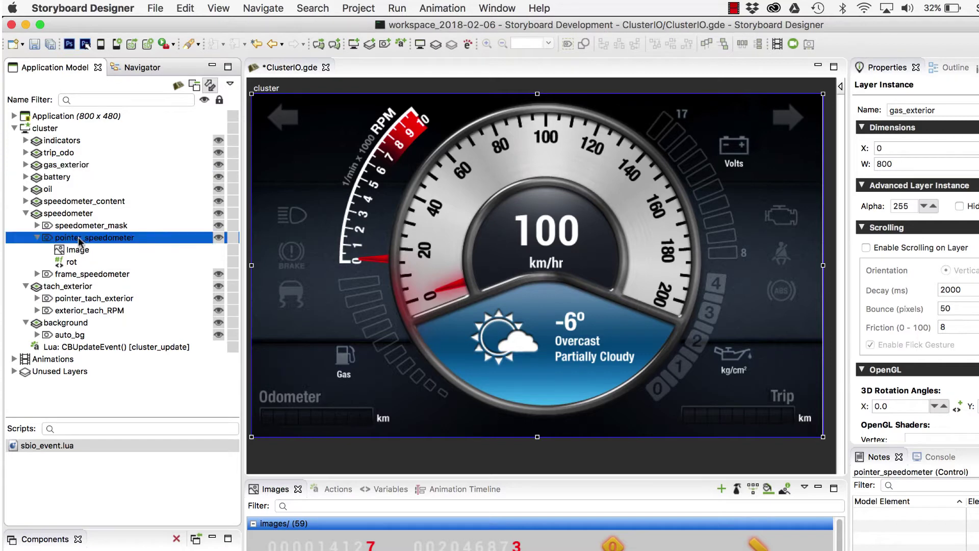
left_click(931, 386)
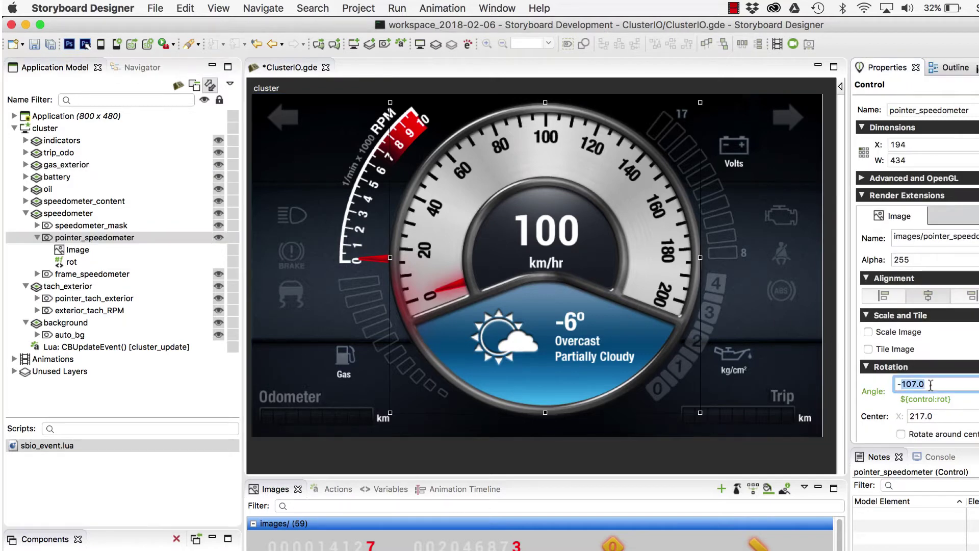
type("0.0")
key("Return")
key("super+z")
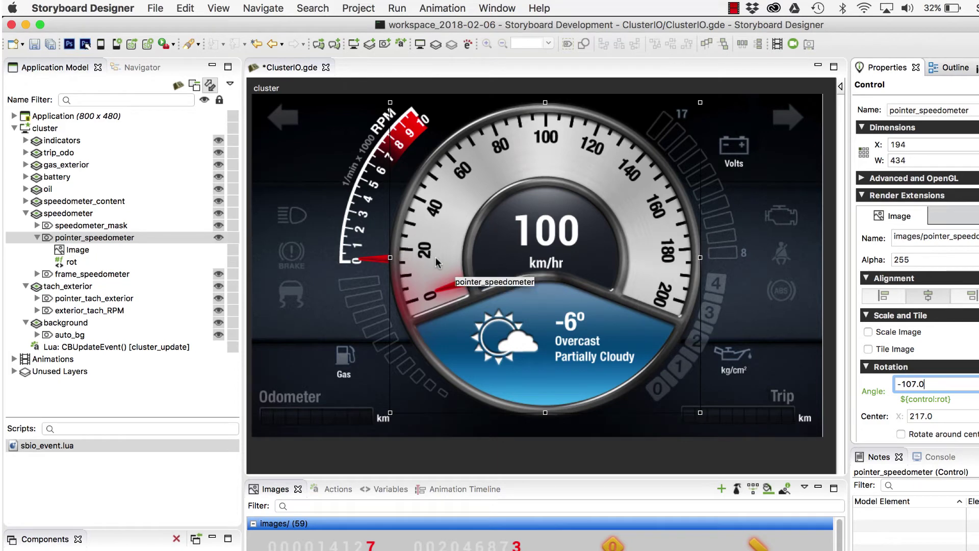
left_click(132, 66)
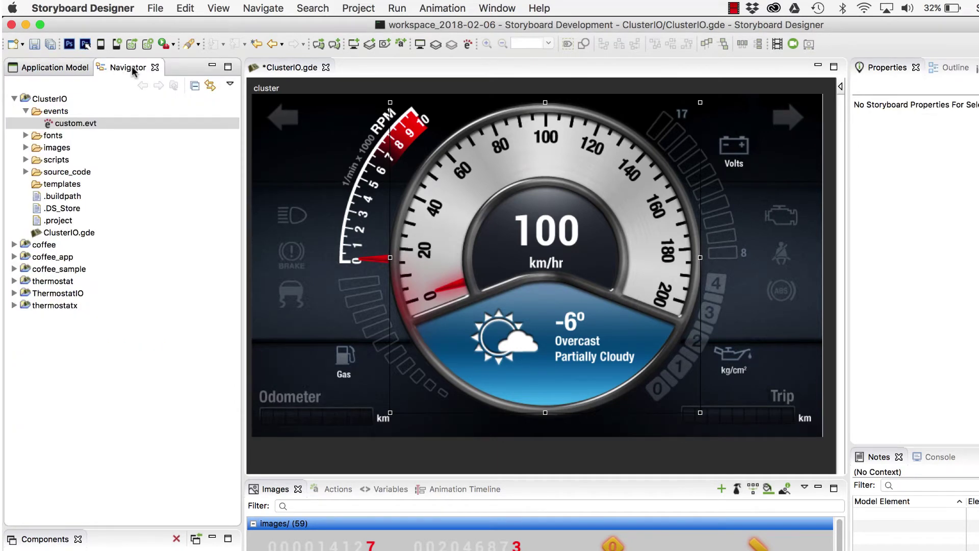
left_click(143, 356)
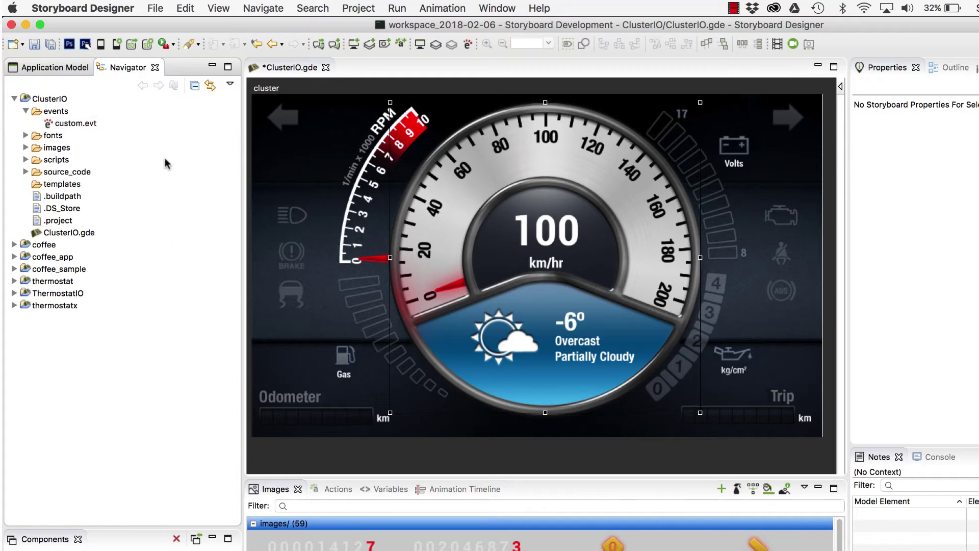
left_click(135, 123)
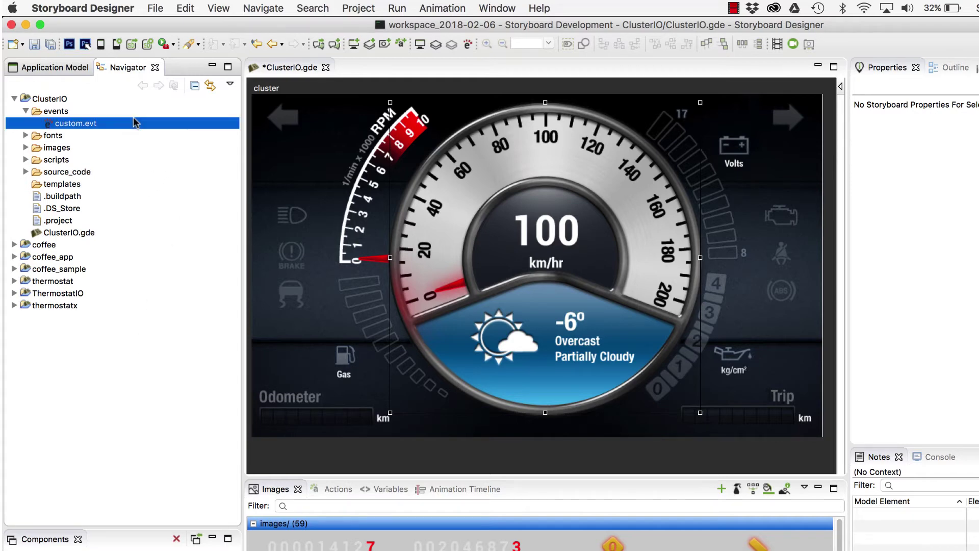
left_click(66, 112)
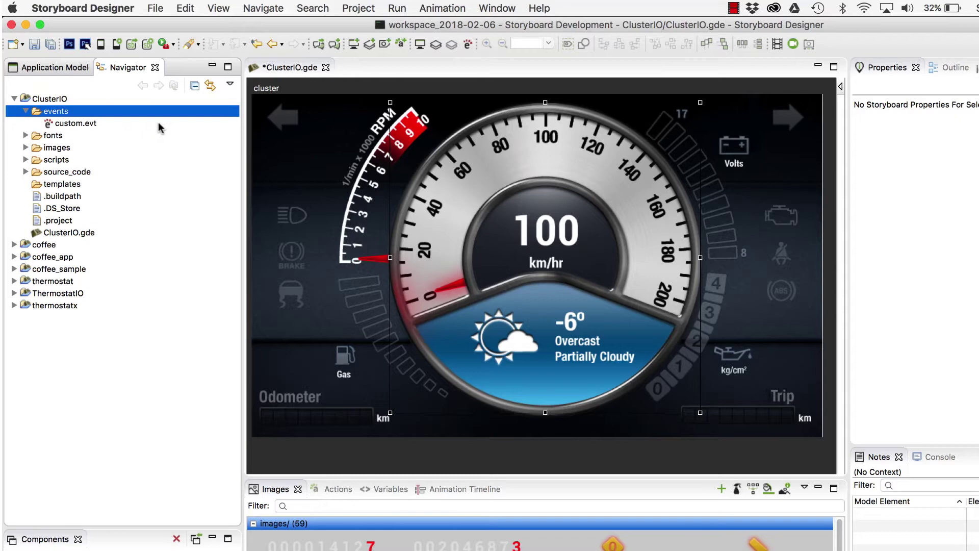
left_click(51, 67)
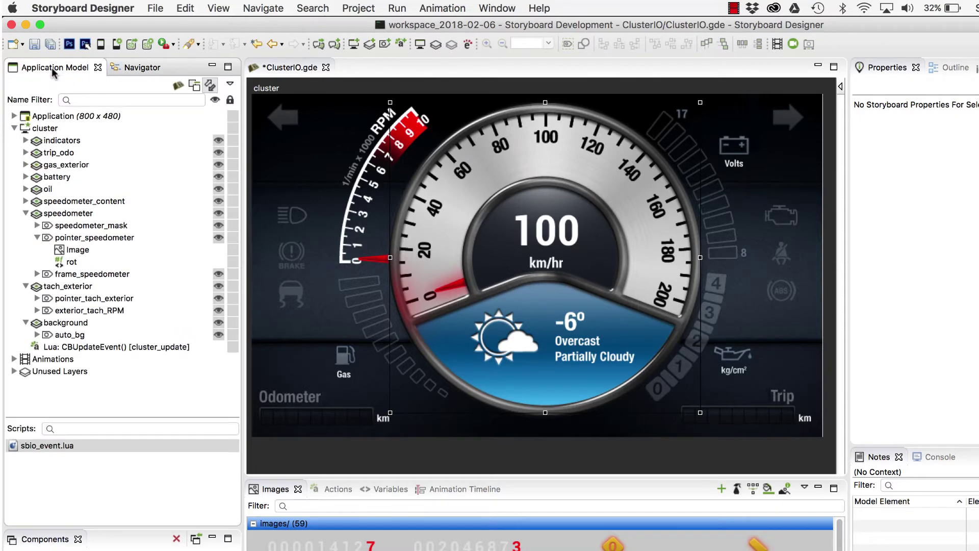
left_click(382, 232)
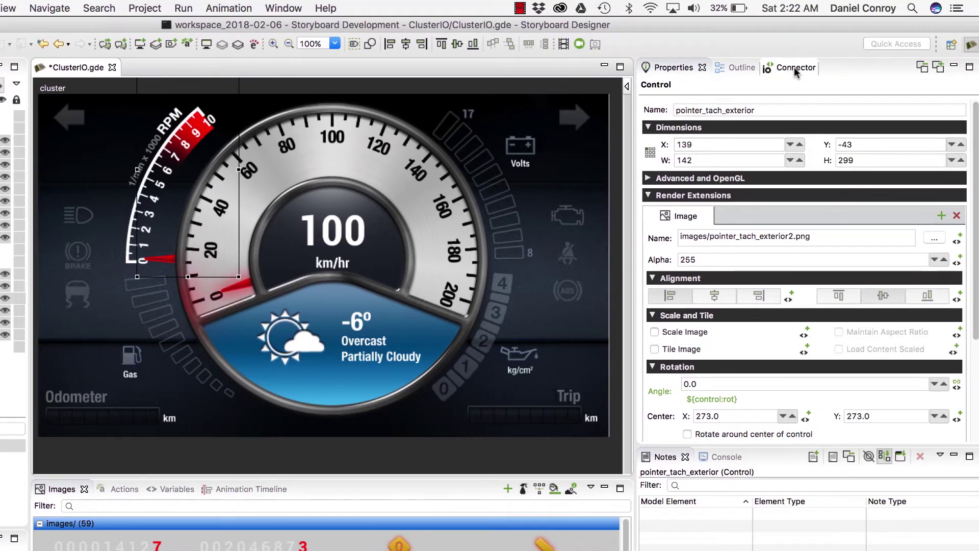
Step: Review the cluster_update sliders in the Connector, then open custom.evt in the ClusterIO Events editor
left_click(795, 67)
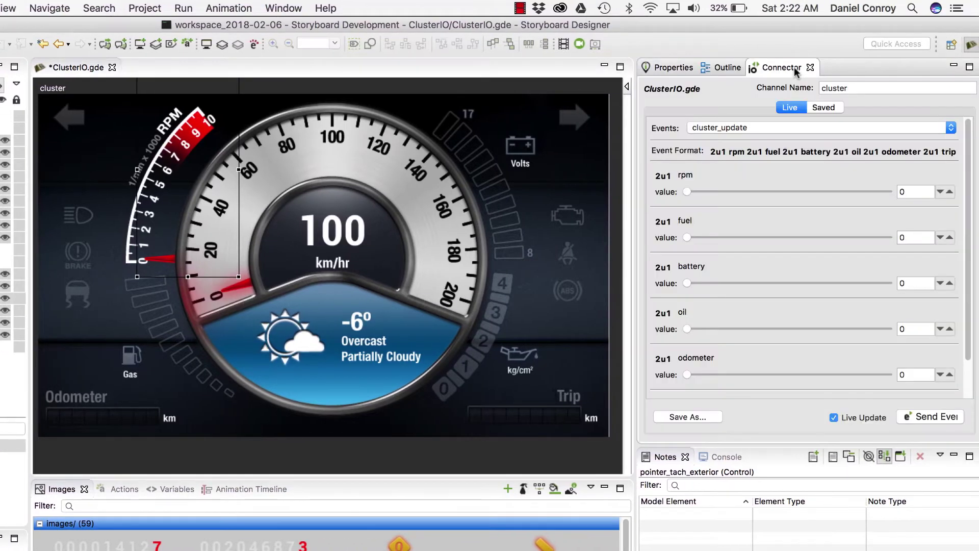
scroll(813, 316, "down", 2)
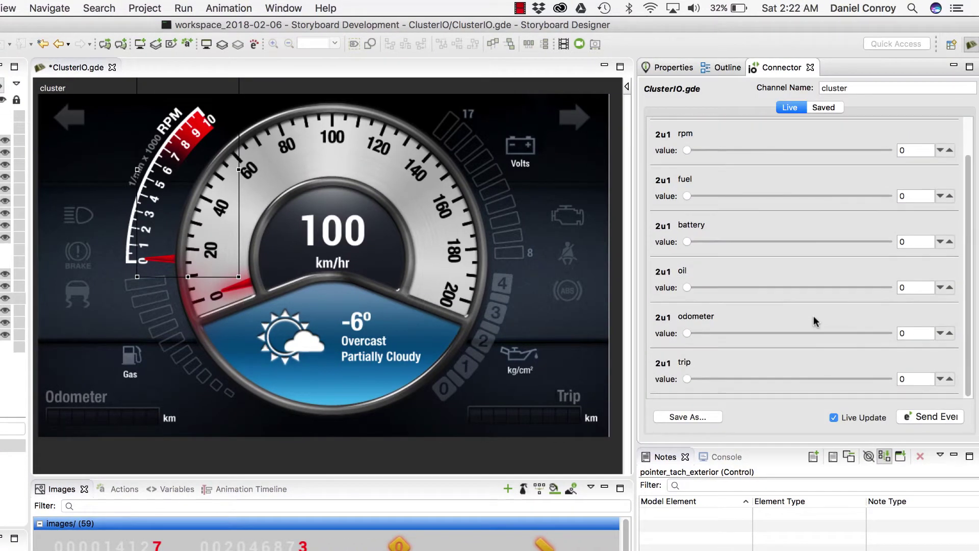
scroll(813, 317, "up", 2)
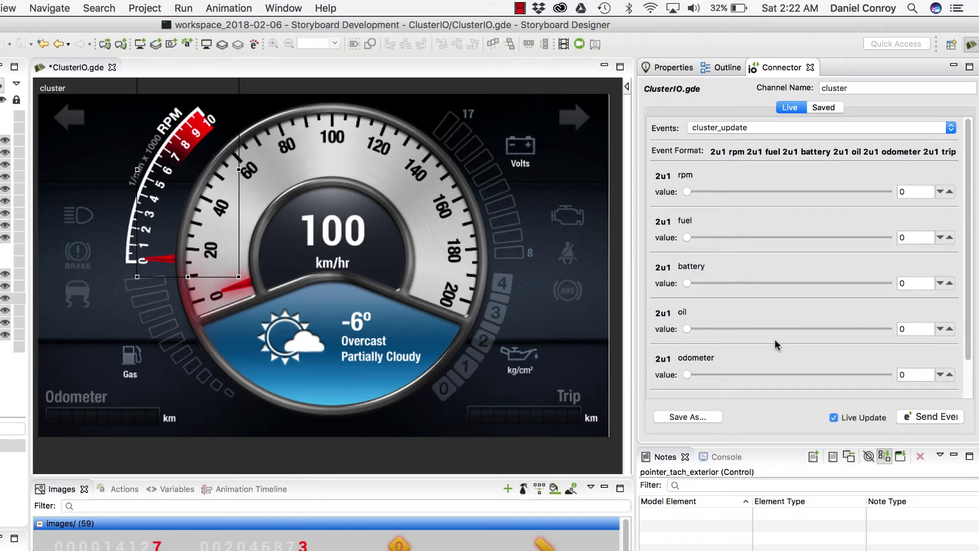
left_click(341, 242)
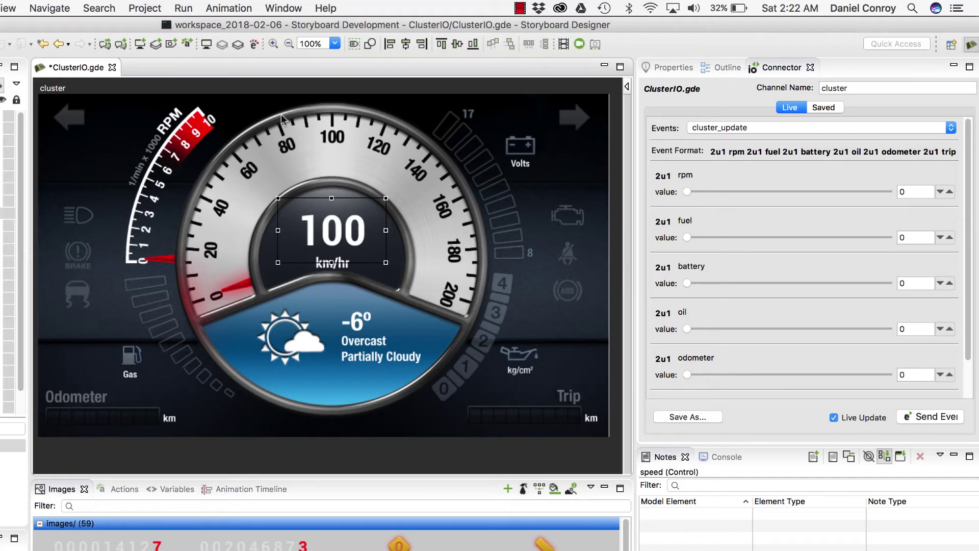
left_click(254, 44)
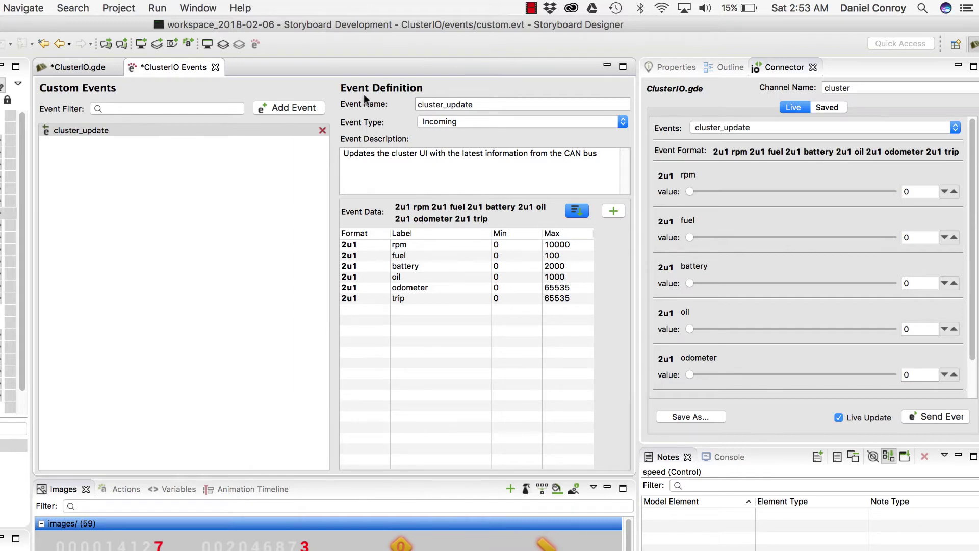
left_click(443, 119)
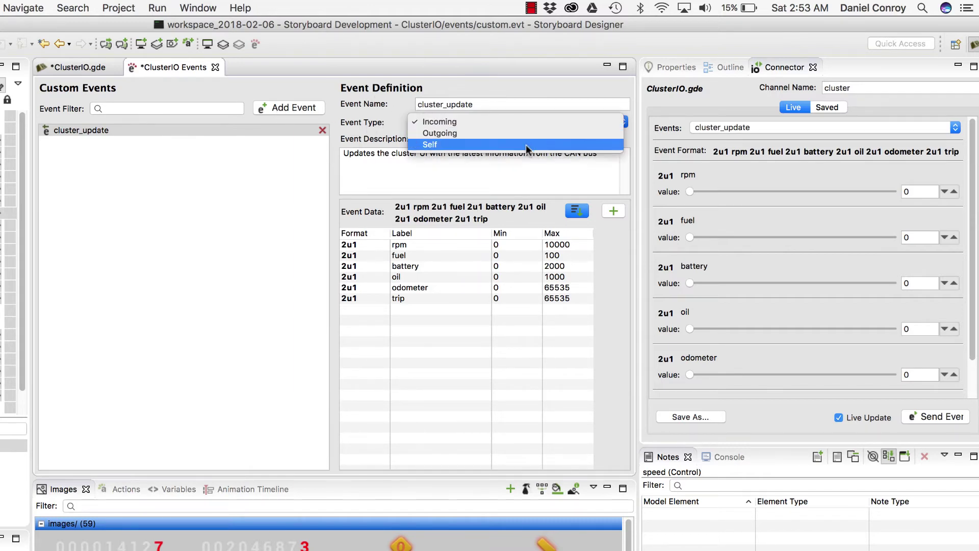
left_click(524, 162)
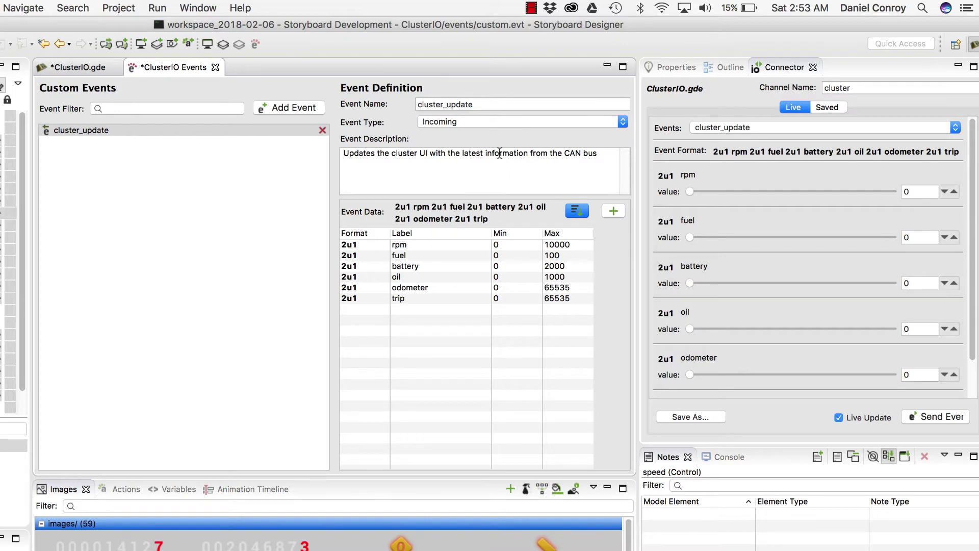
double_click(500, 153)
left_click(497, 175)
left_click(528, 255)
key("Up")
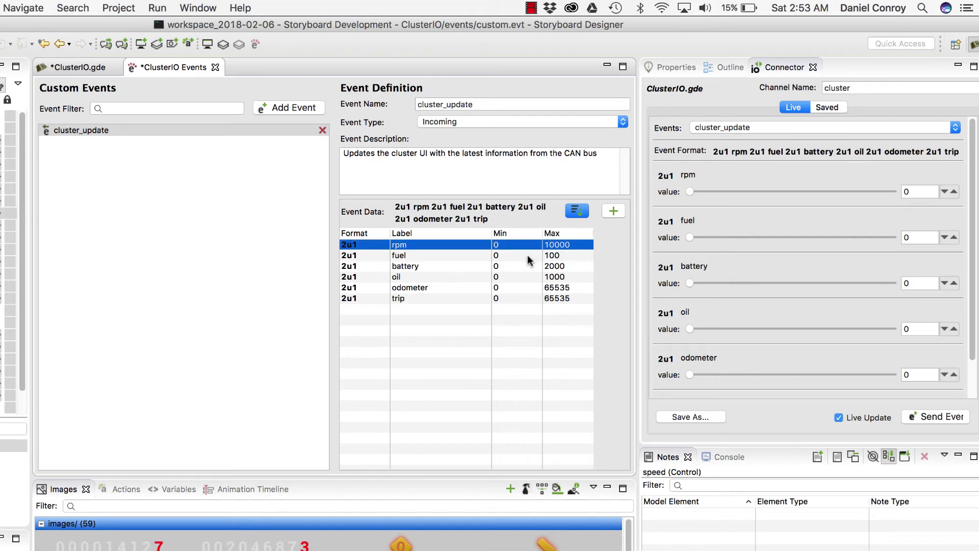
left_click(560, 245)
double_click(561, 244)
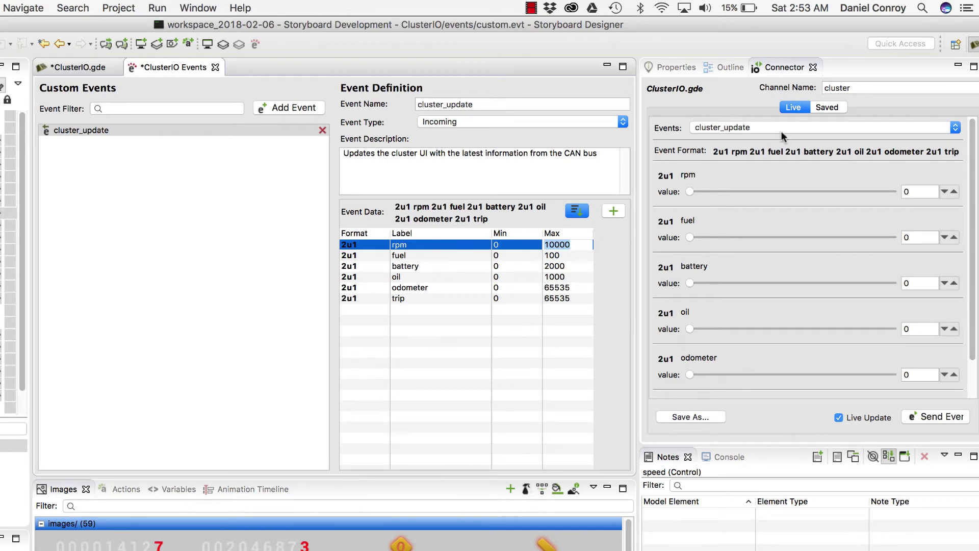
left_click(791, 65)
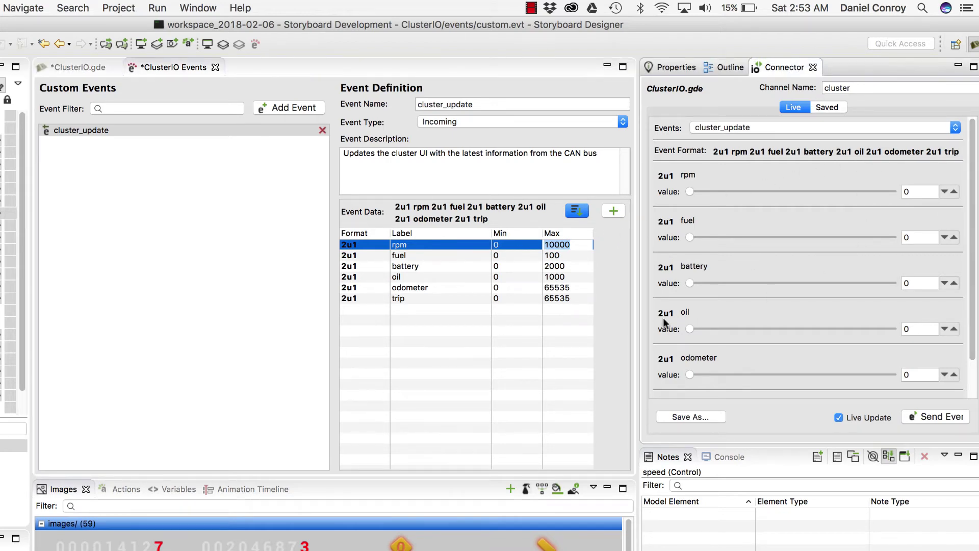
left_click(545, 327)
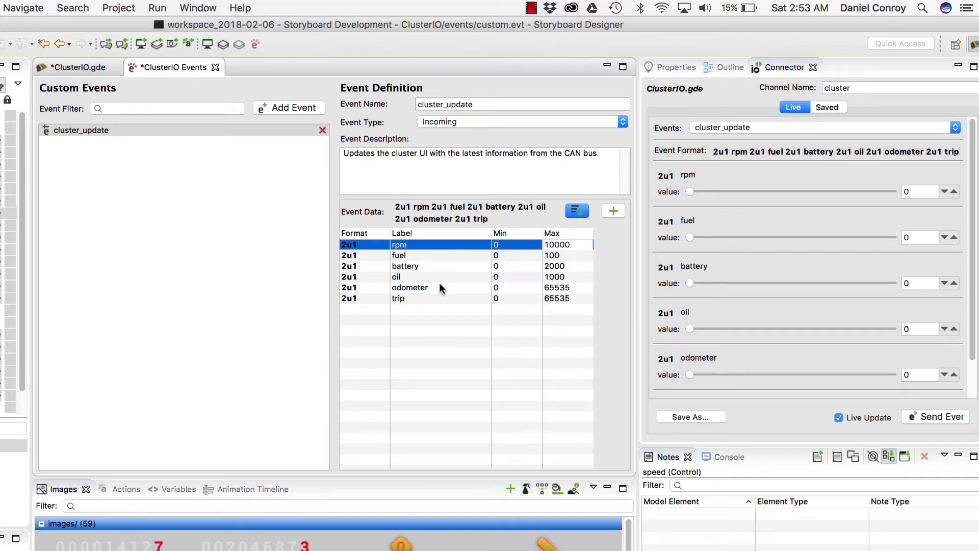
key("Down")
key("Down")
key("Down")
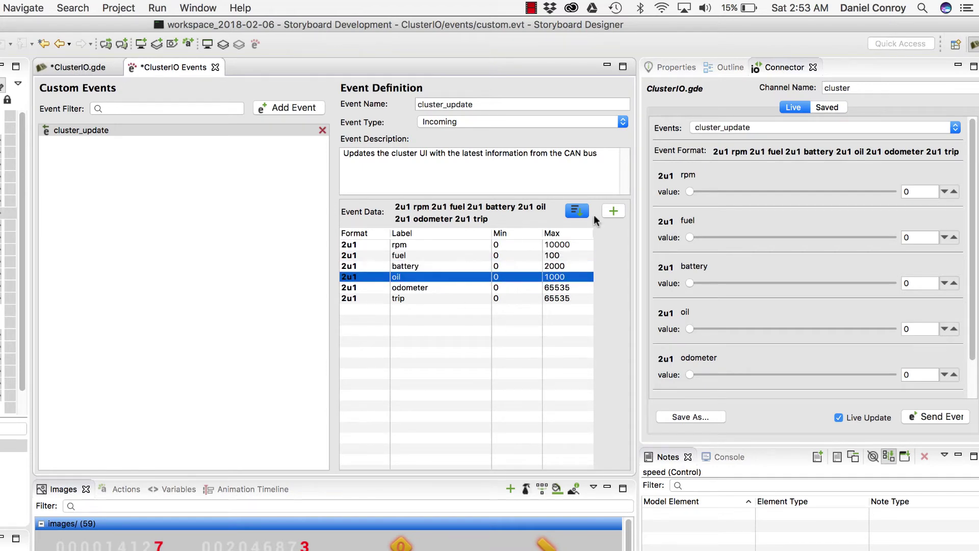
Step: Add a speed field of type (2u1) Unsigned Integer 16-bit to cluster_update's event data
left_click(614, 211)
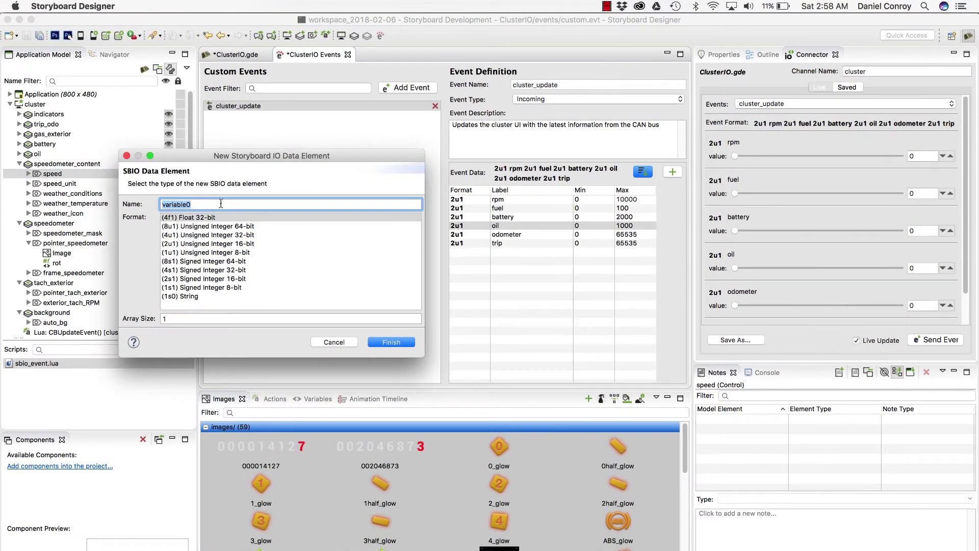
type("speed")
left_click(233, 244)
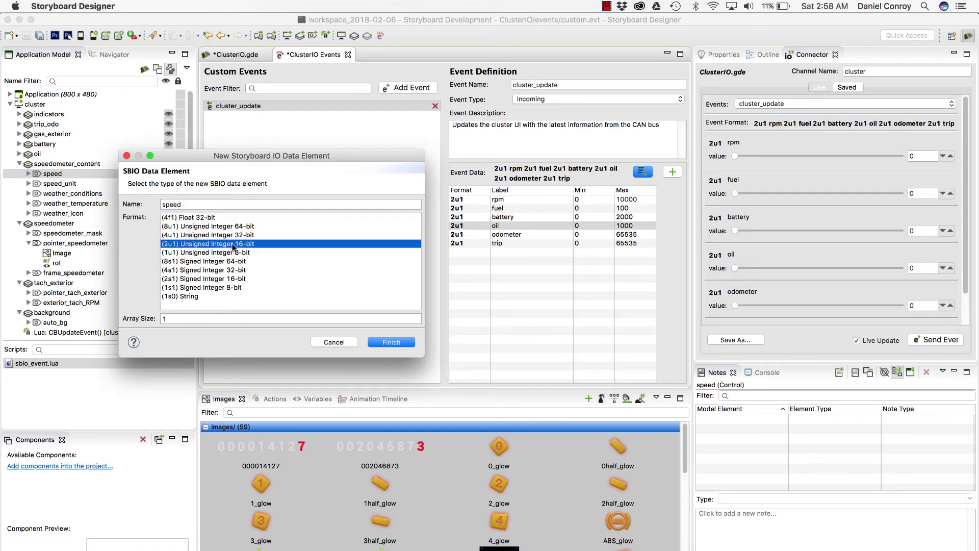
left_click(393, 345)
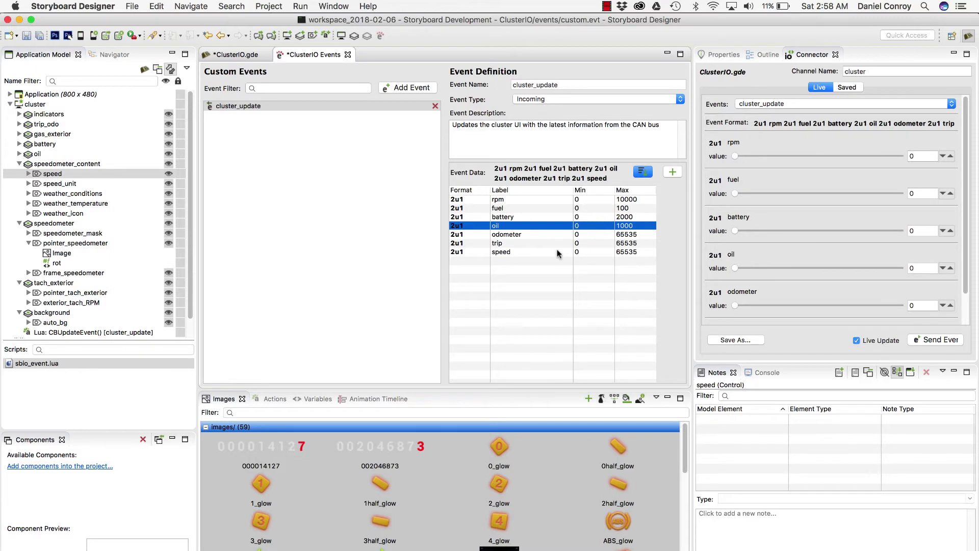
Step: Move the speed field to the top of the event data and set its maximum to 200
left_click(516, 251)
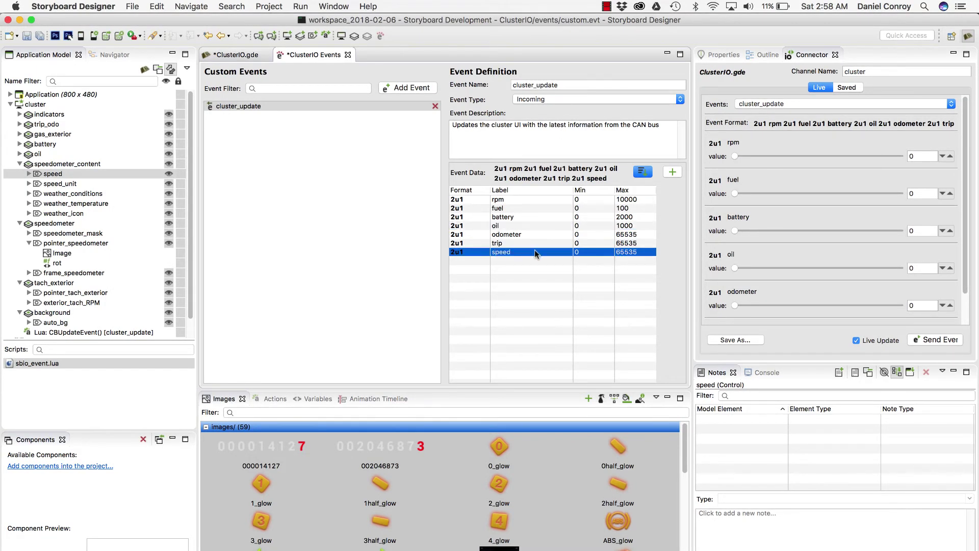
left_click_drag(535, 253, 531, 199)
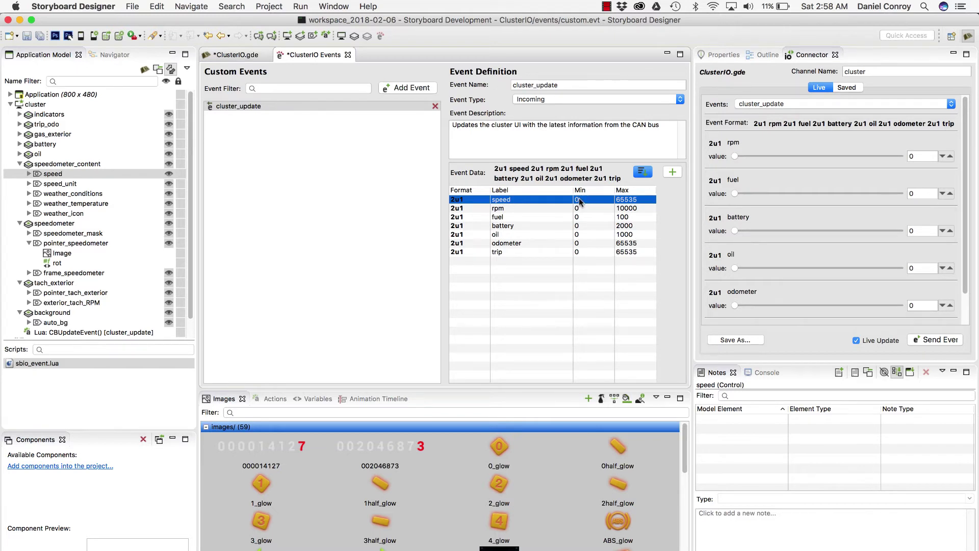
left_click(626, 203)
double_click(626, 200)
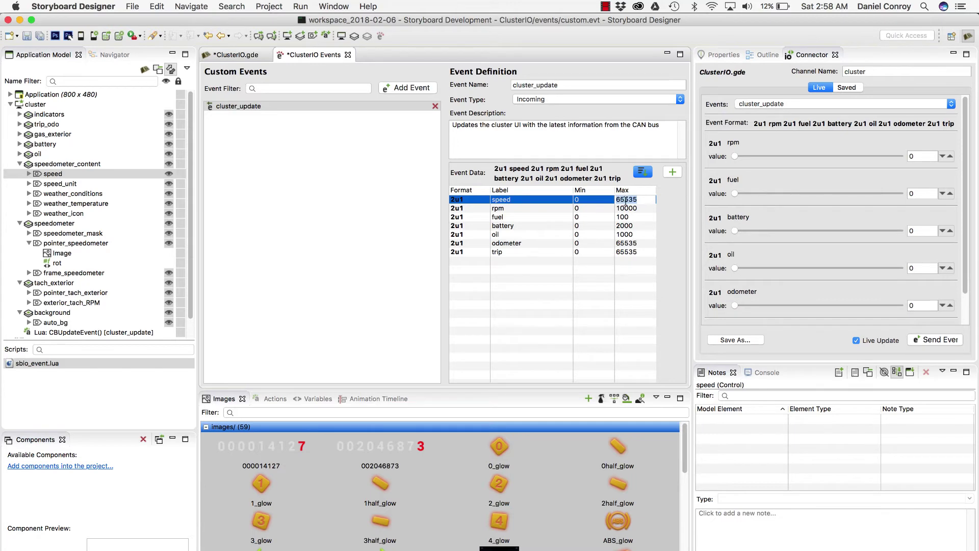
type("200")
left_click(511, 201)
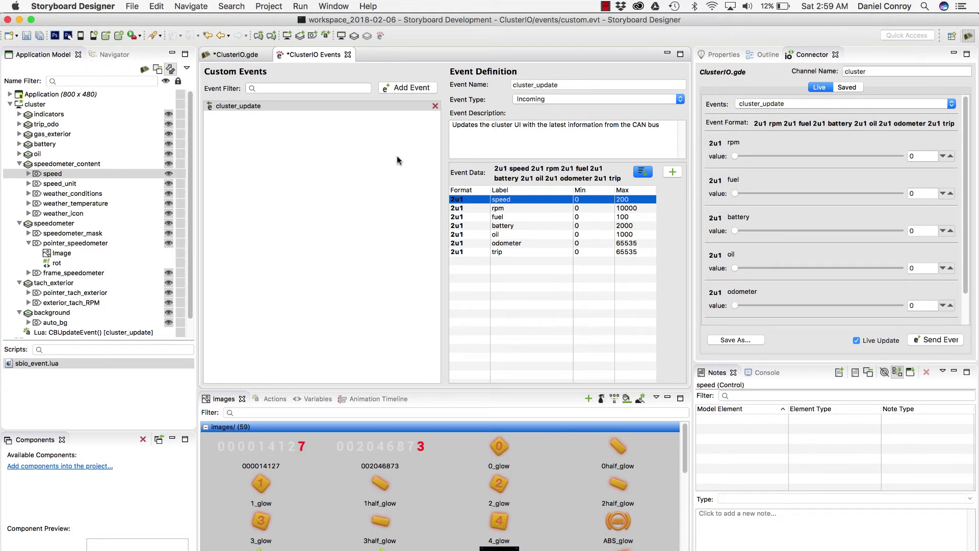
Step: Close the ClusterIO Events editor and save the event changes
left_click(348, 55)
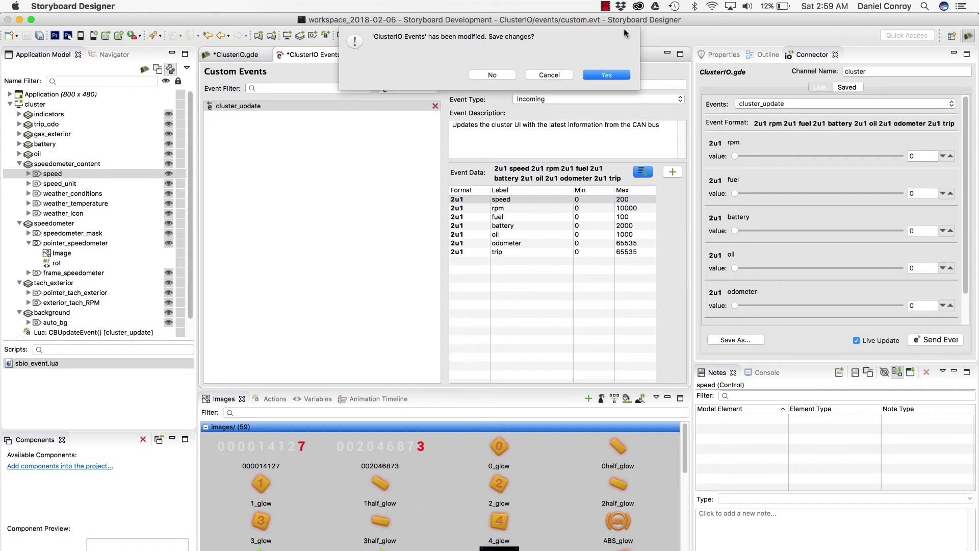
left_click(610, 77)
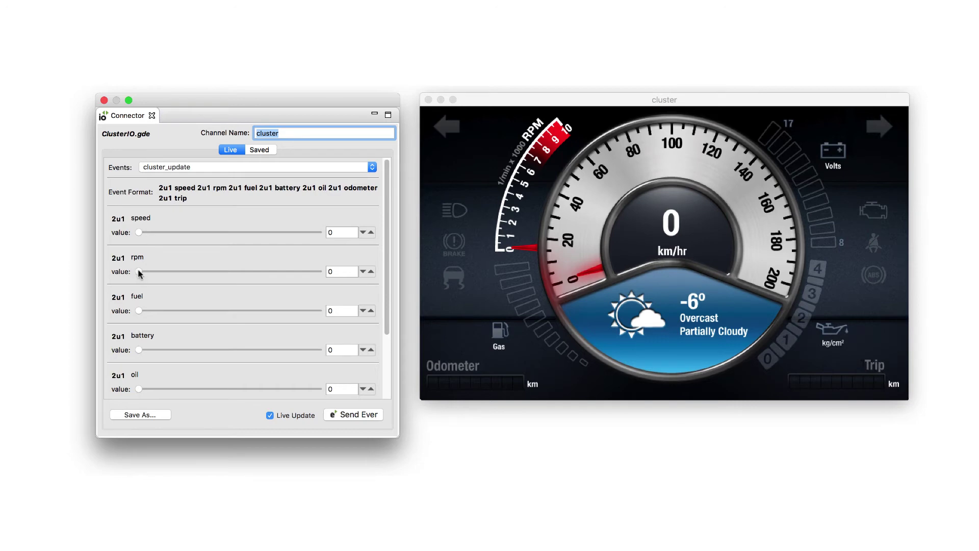
Step: Send rpm 2993 and speed 88 to the running cluster from the Connector sliders
left_click_drag(141, 269, 115, 269)
left_click_drag(138, 230, 292, 297)
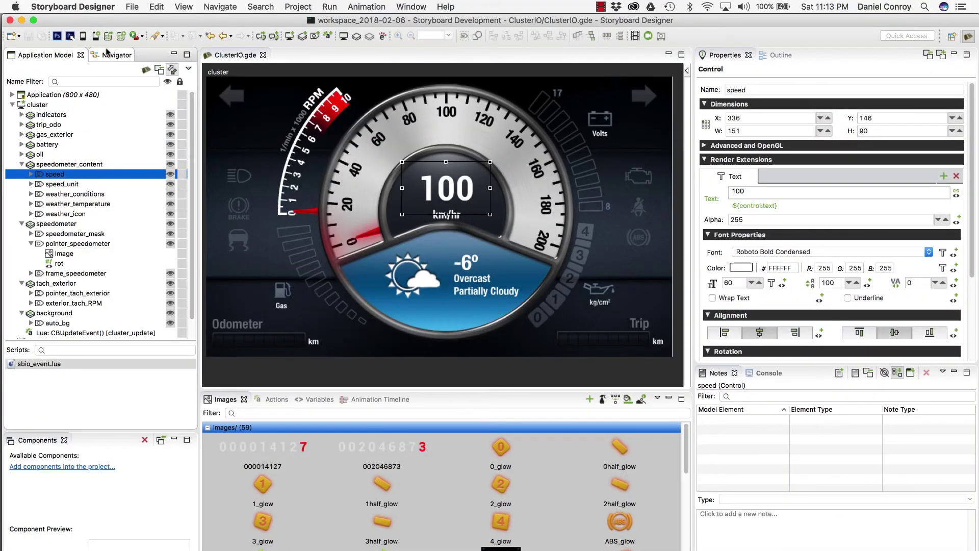
Step: Start a Storyboard IO Event Header (C/C++) export of ClusterIO.gde to ClusterIO_events.h
left_click(109, 53)
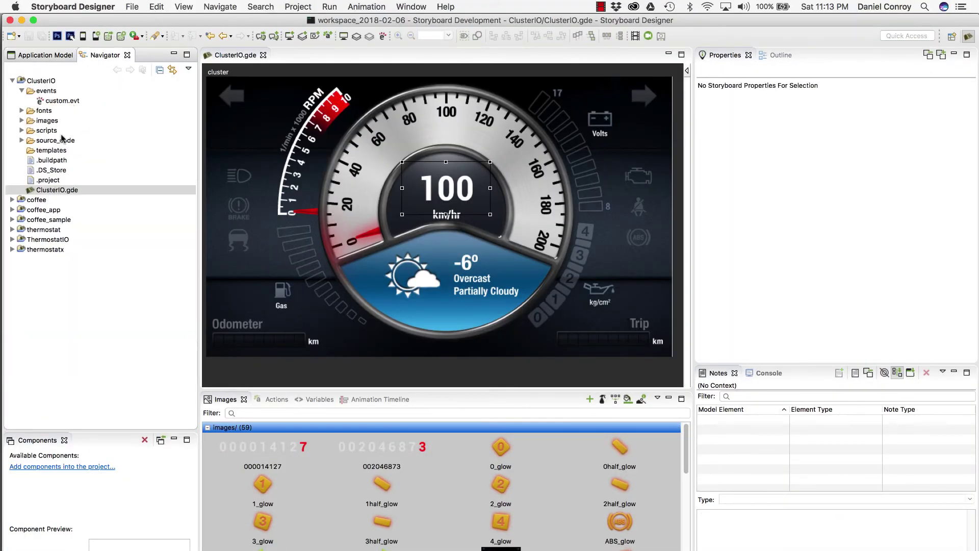
right_click(45, 190)
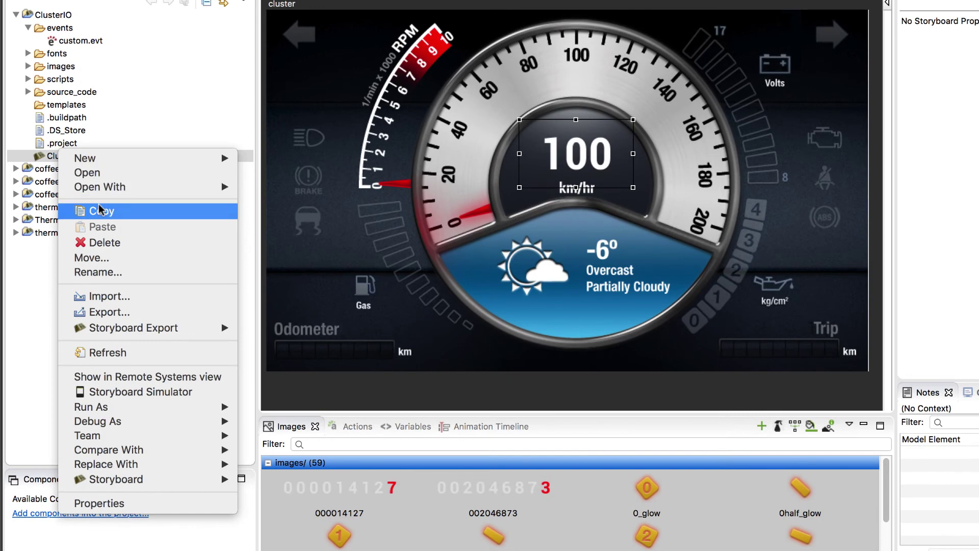
mouse_move(135, 327)
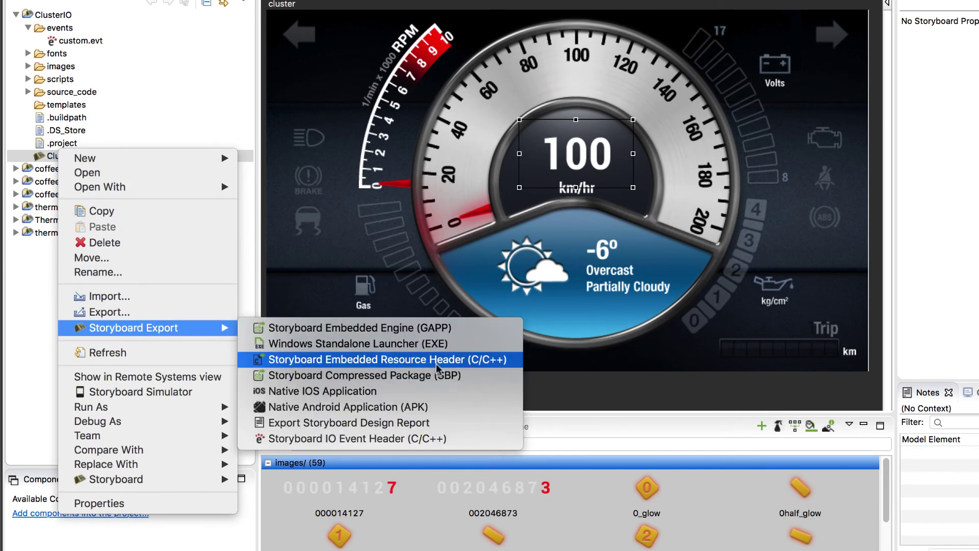
left_click(459, 439)
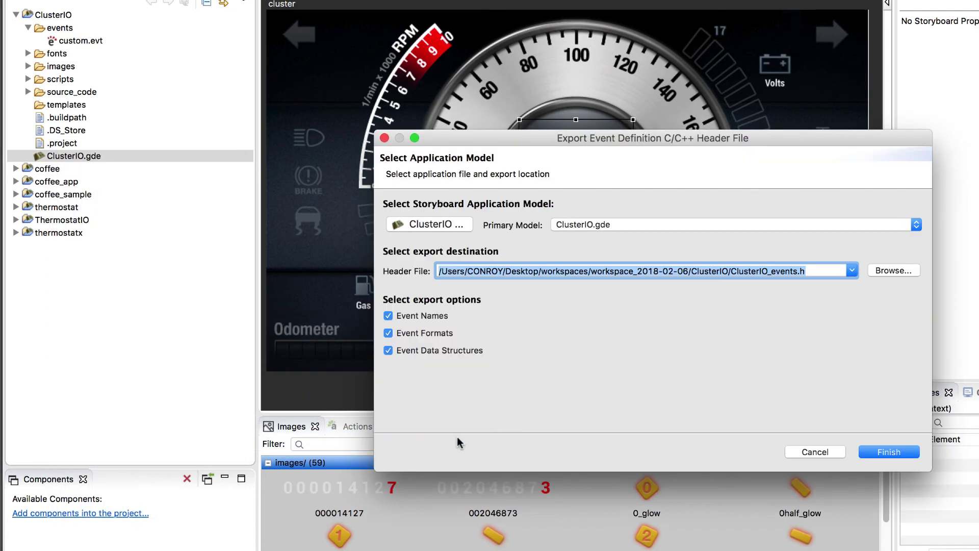
left_click(828, 275)
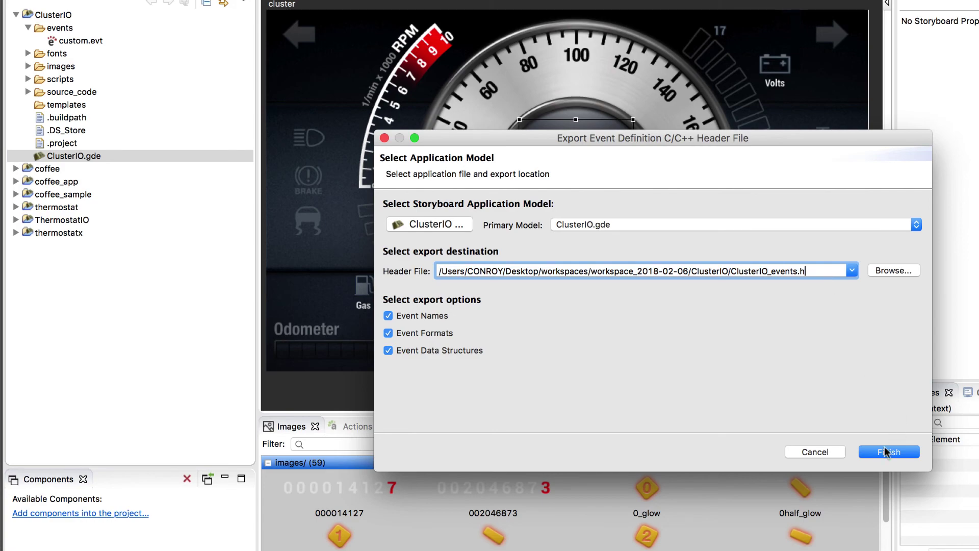